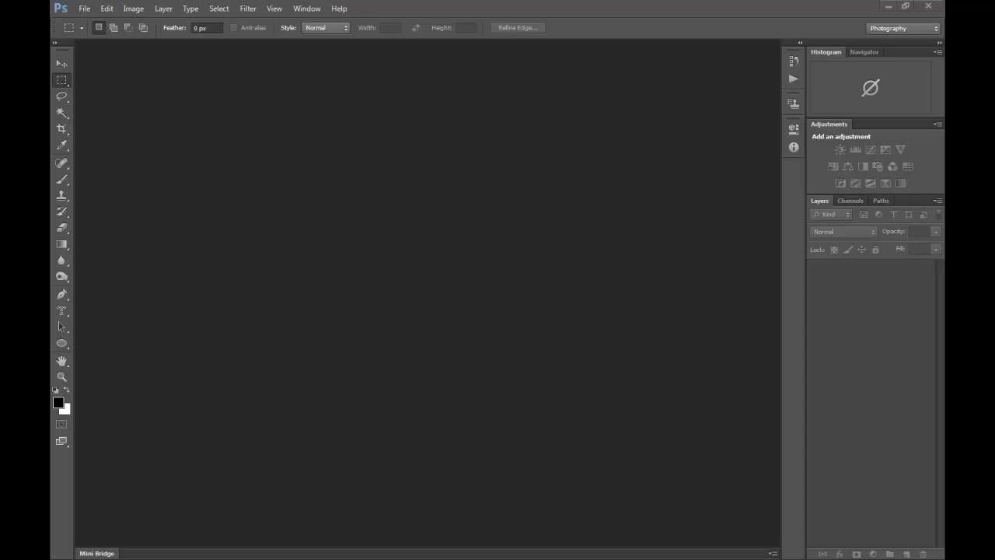
- Open the forest path NEF in Camera Raw and set White Balance to Shade
drag(282, 256, 412, 261)
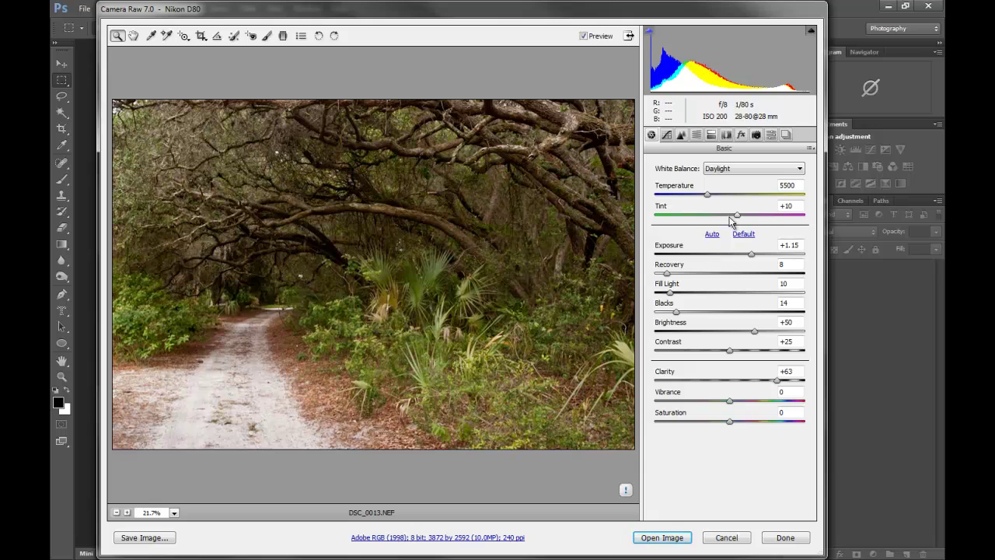
click(729, 169)
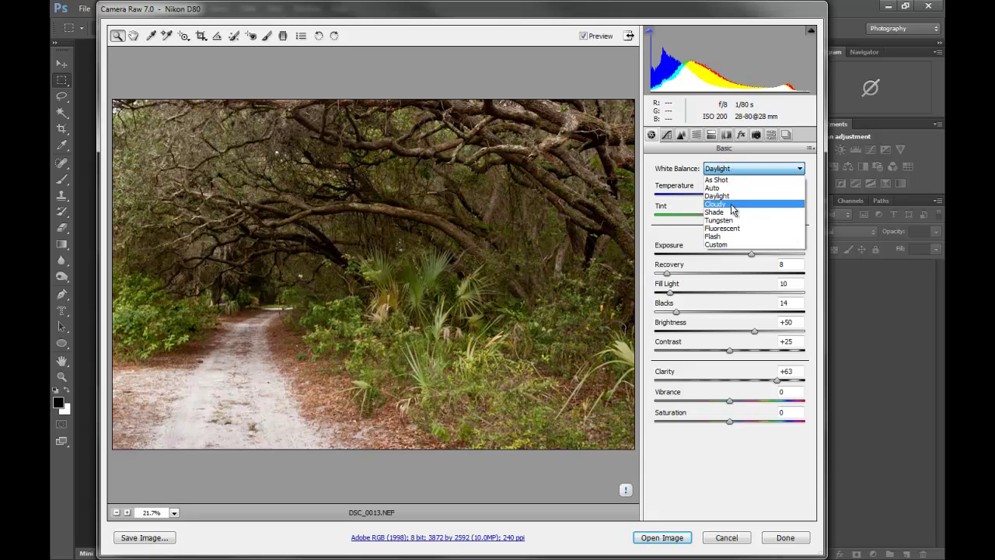
click(727, 212)
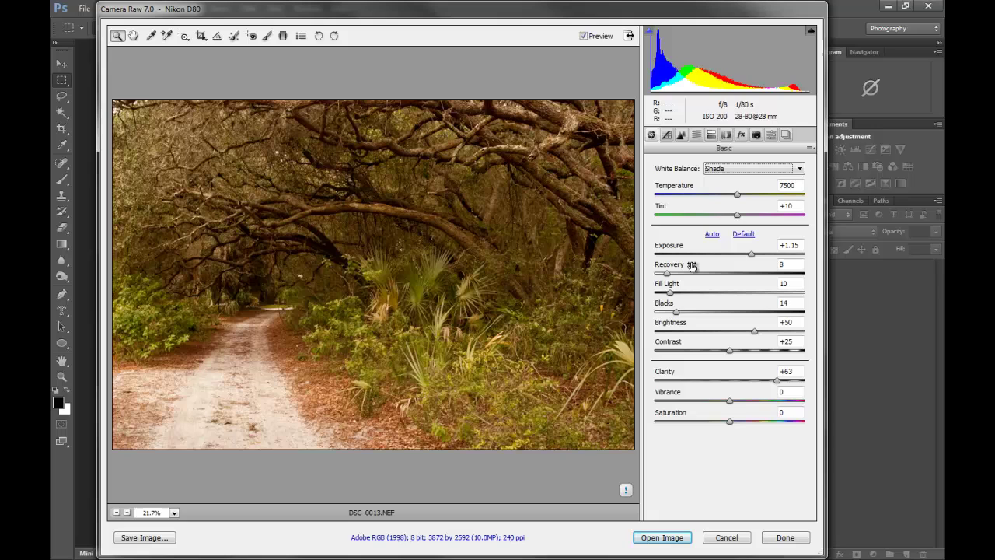
- Nudge Blacks and Recovery up, apply Auto tone, and open the photo as smart object DSC_0013
mouse_move(677, 312)
mouse_down()
mouse_move(686, 312)
mouse_move(678, 312)
mouse_up()
drag(666, 273, 682, 273)
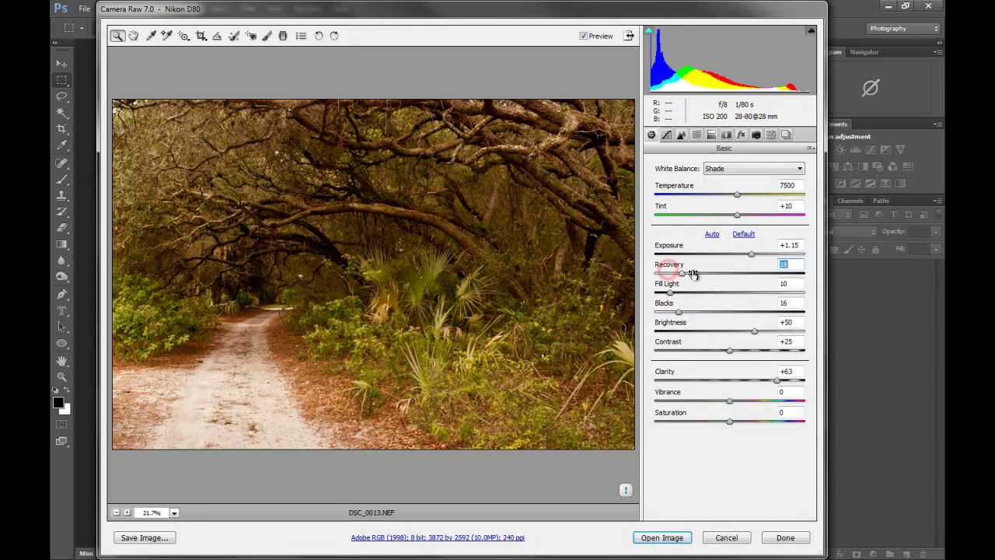
click(710, 235)
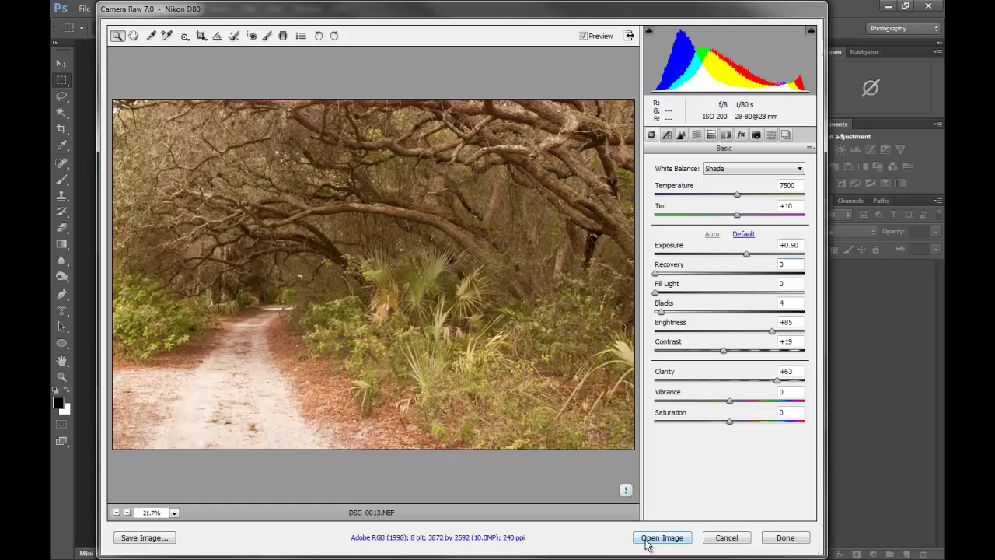
key(shift)
shift+click(674, 539)
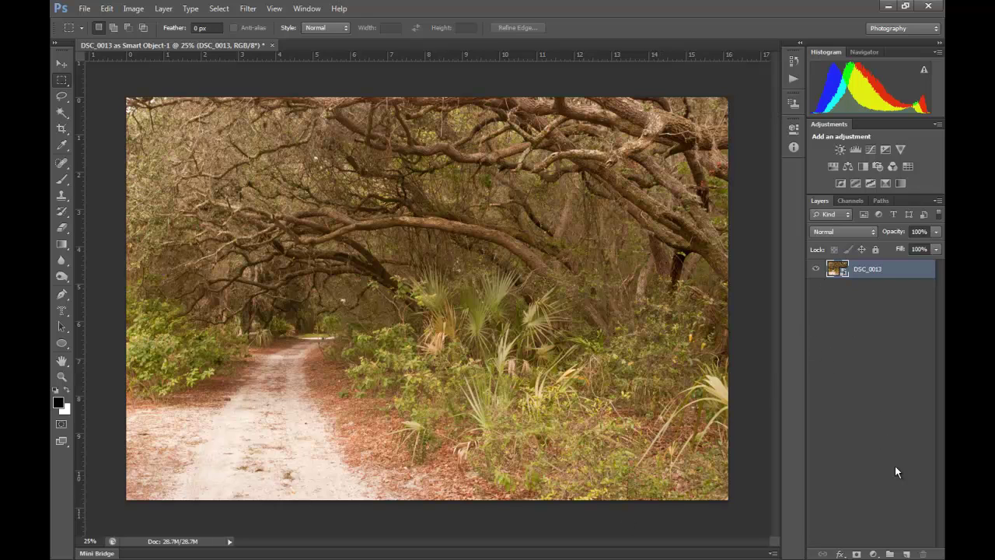
- Add a Levels adjustment layer above DSC_0013 with input levels 24, 0.71 and 228
click(873, 553)
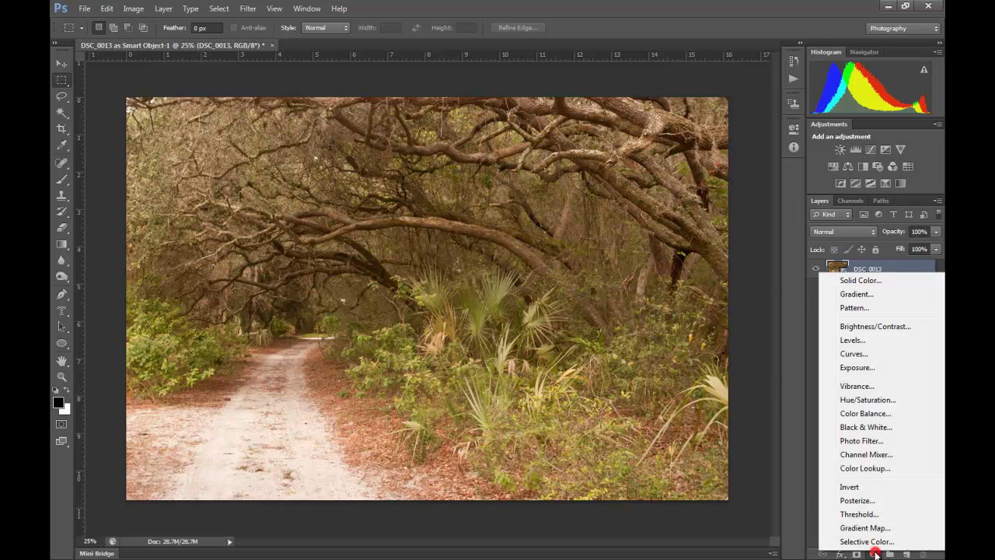
click(852, 341)
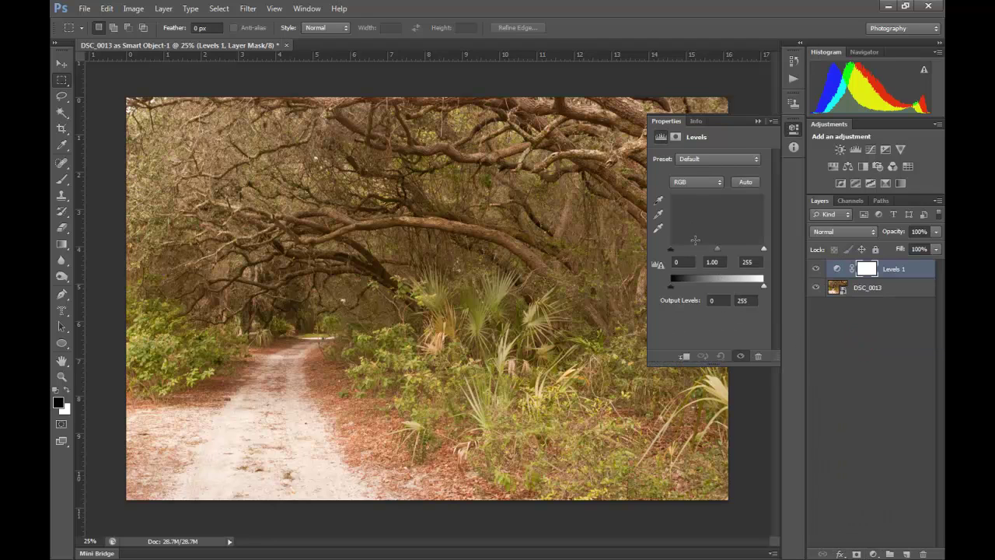
drag(670, 251, 678, 251)
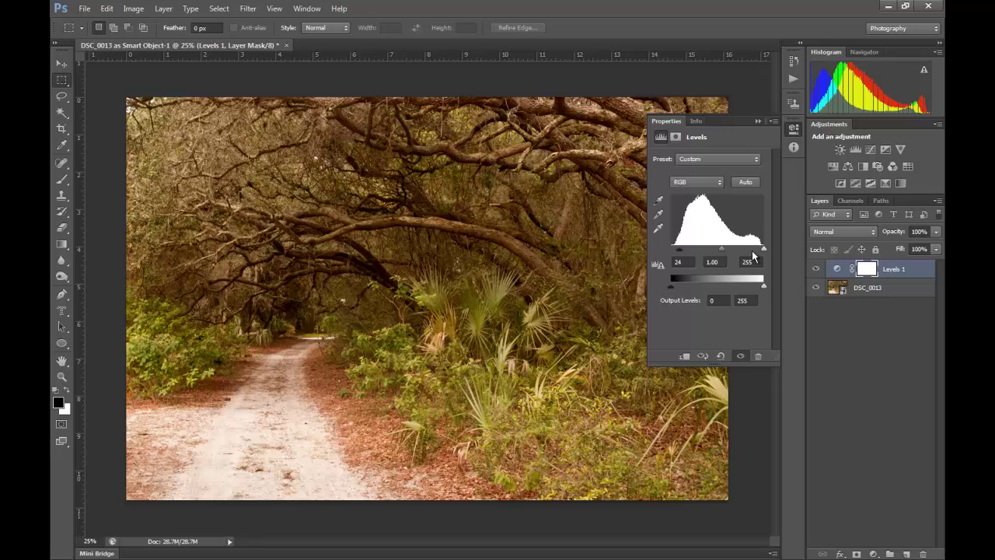
drag(764, 250, 725, 251)
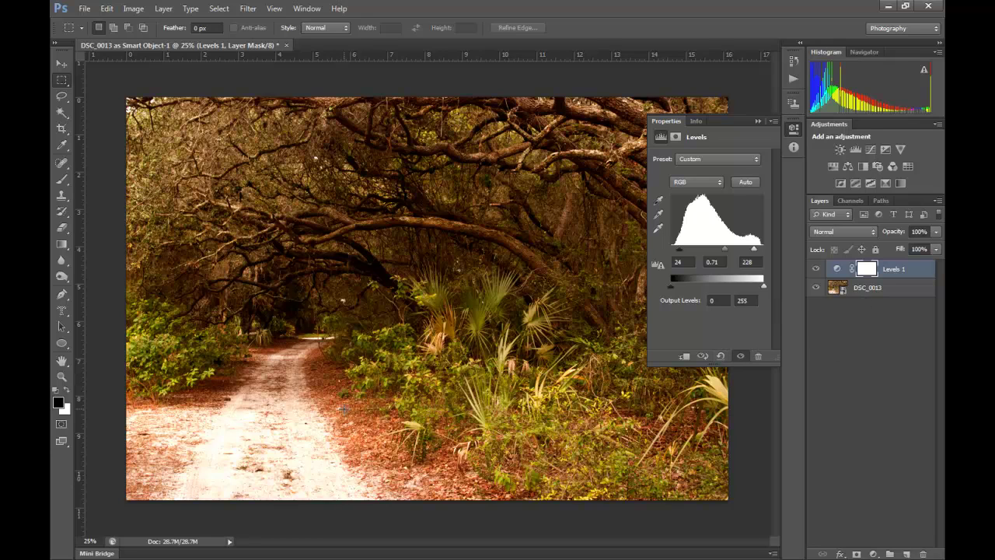
click(794, 129)
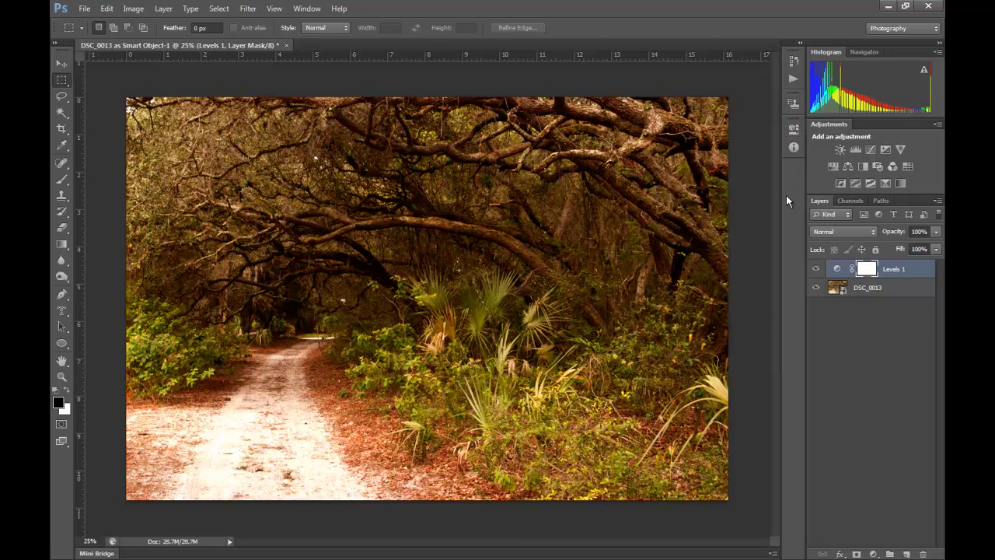
- Re-edit DSC_0013 in Camera Raw with Daylight white balance, Fill Light 2 and Recovery 13
double_click(838, 289)
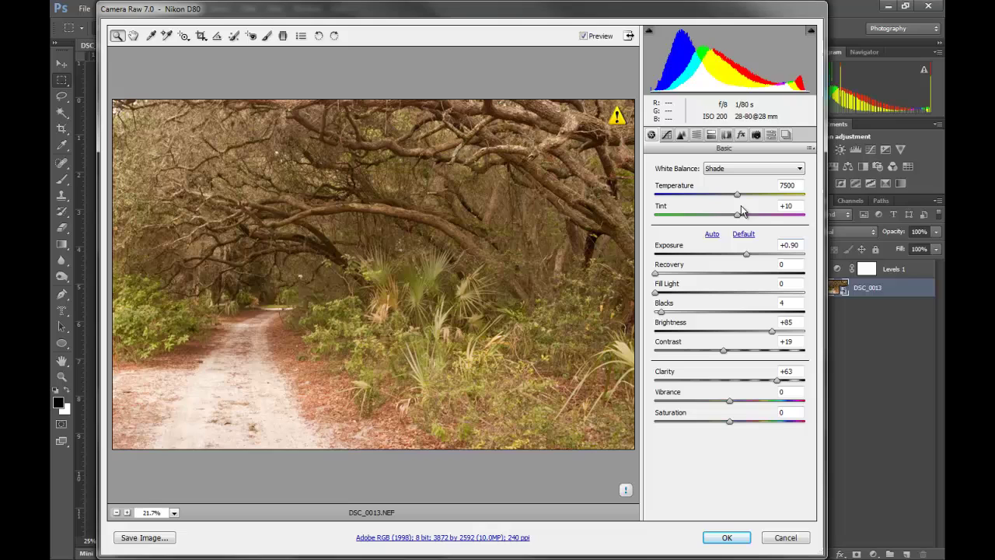
click(753, 169)
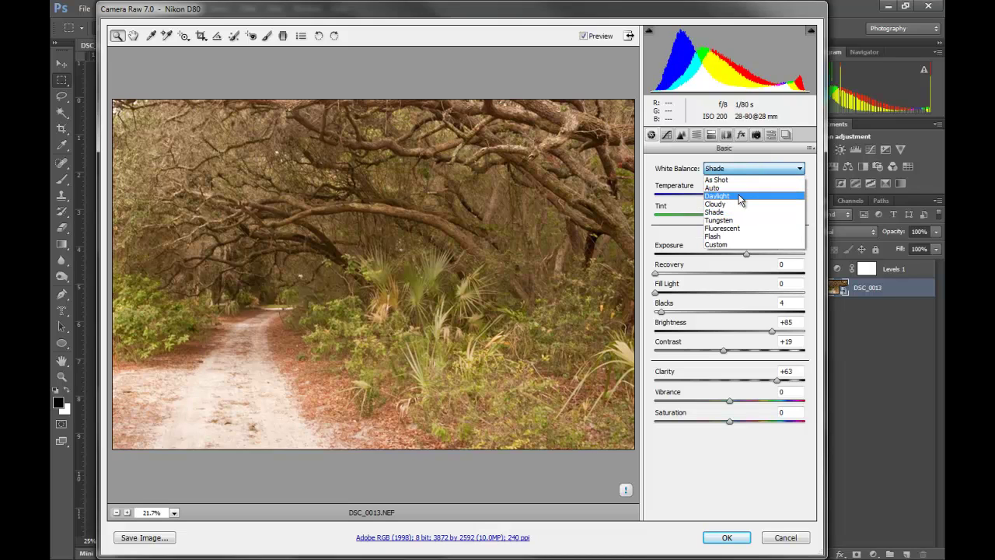
click(738, 195)
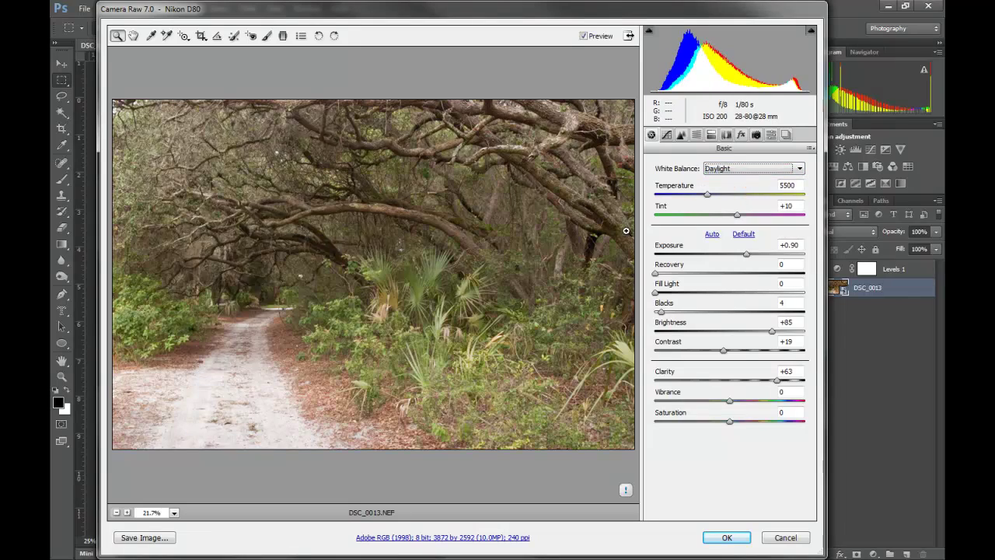
click(657, 294)
drag(659, 299, 678, 283)
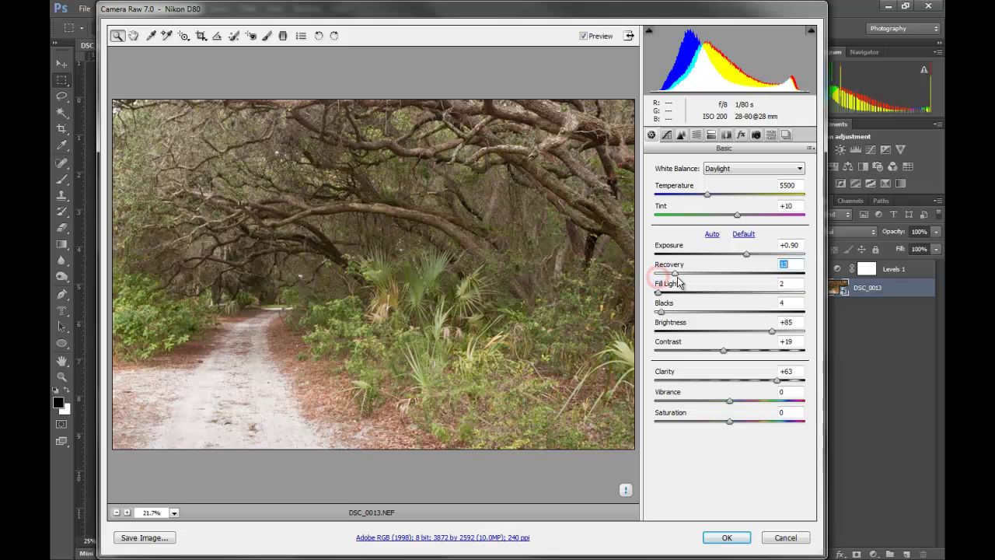
click(723, 538)
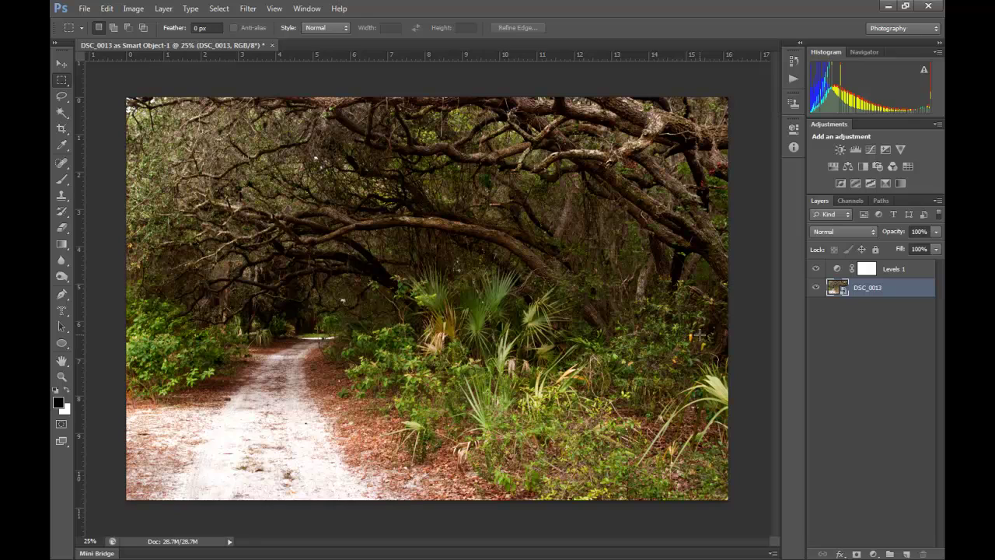
right_click(869, 290)
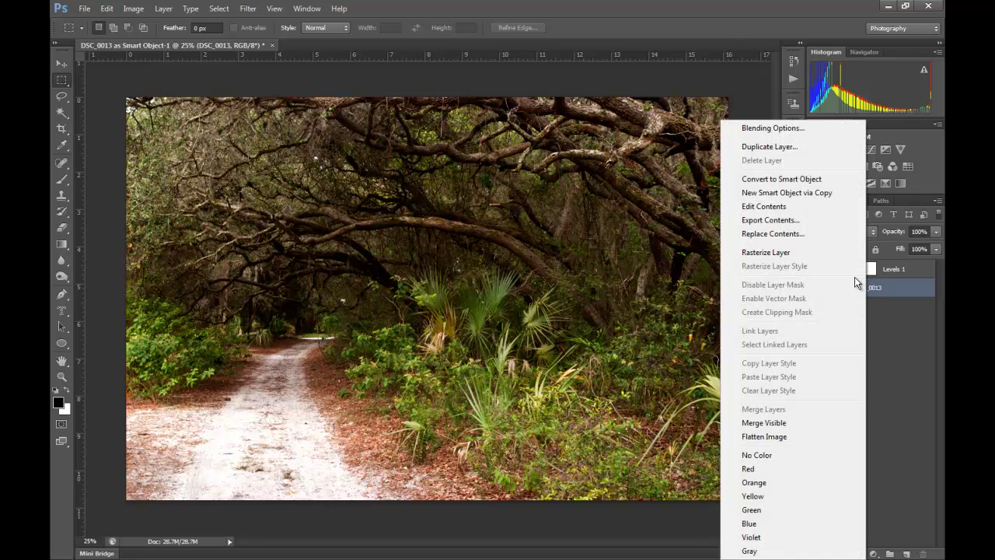
click(786, 195)
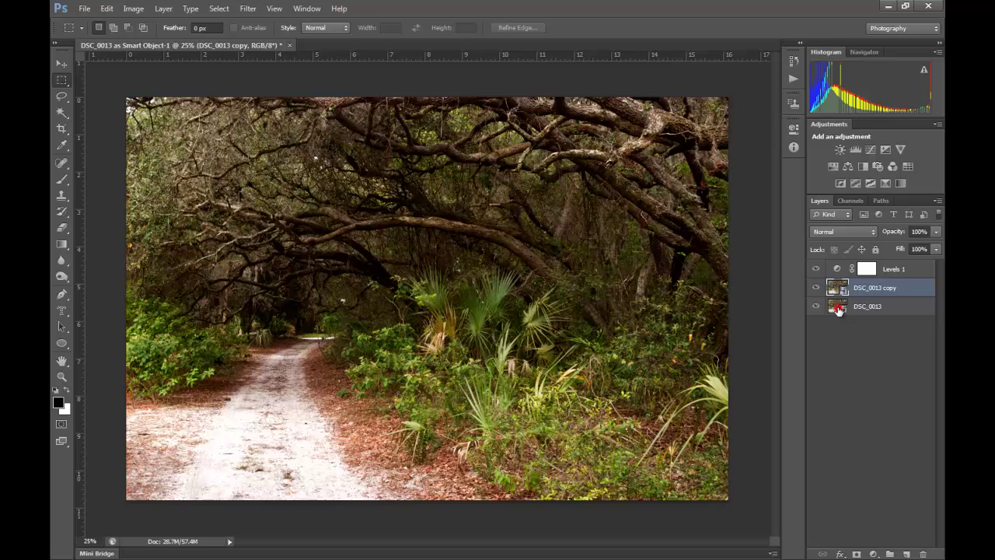
drag(838, 309, 839, 294)
- Re-render the DSC_0013 copy deep blue with Temperature 2000 and strongly raised Tint, then select DSC_0013
double_click(837, 289)
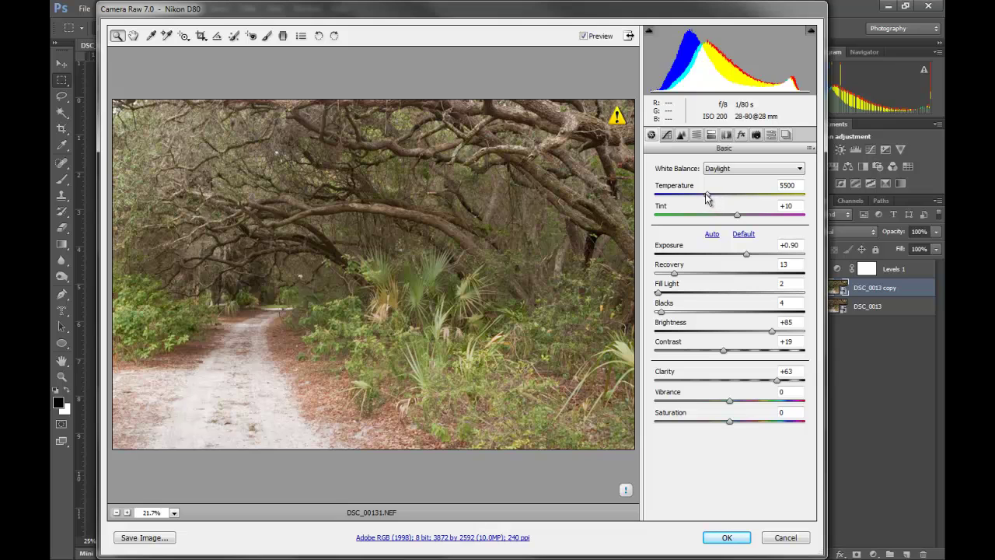
drag(705, 195, 653, 194)
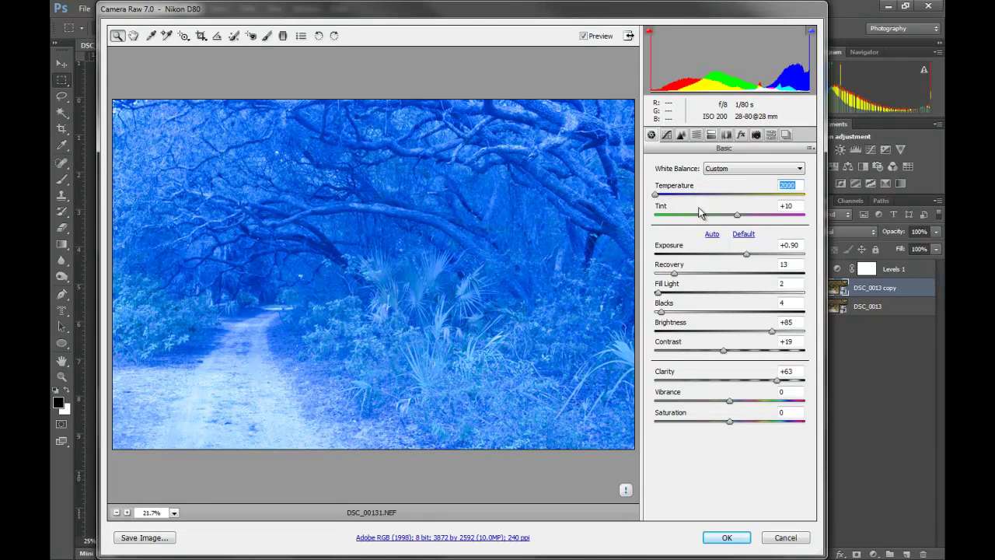
drag(736, 213, 801, 214)
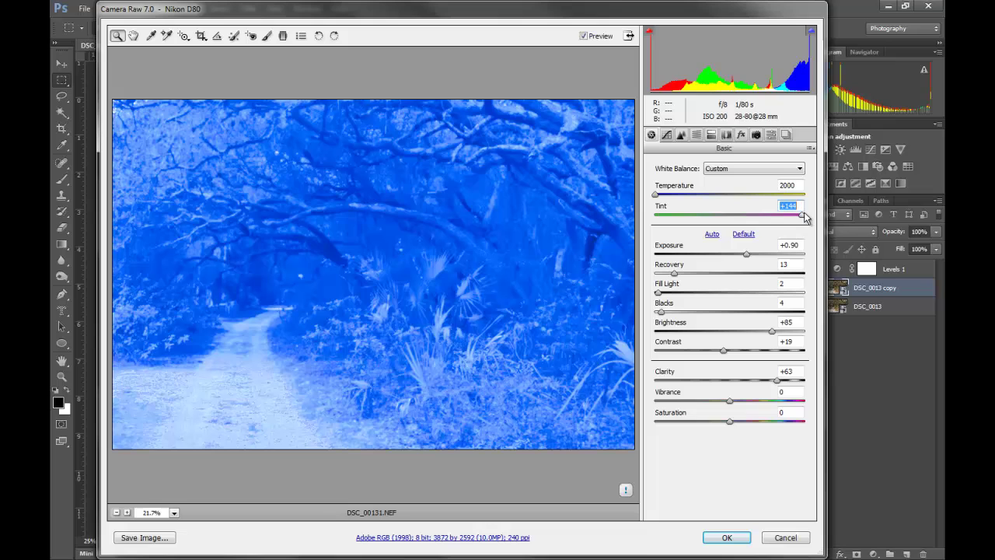
click(726, 537)
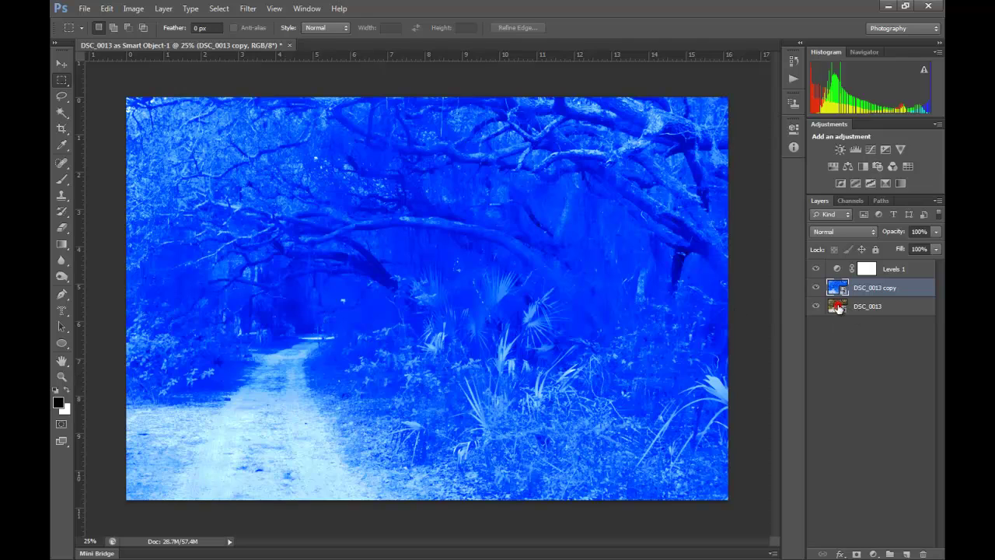
click(837, 307)
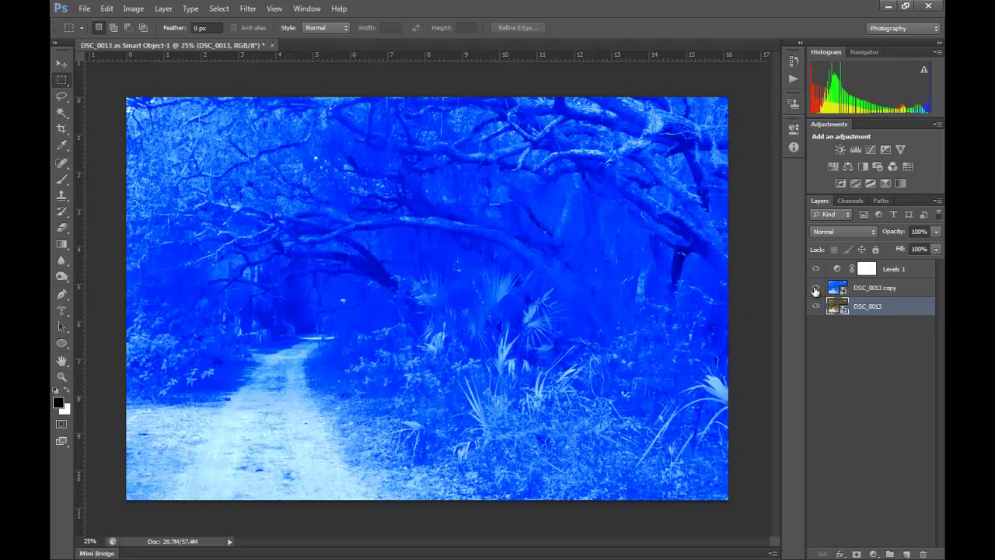
- Hide the blue copy and render DSC_0013 red-orange with Temperature 50000 and Tint +150
click(815, 289)
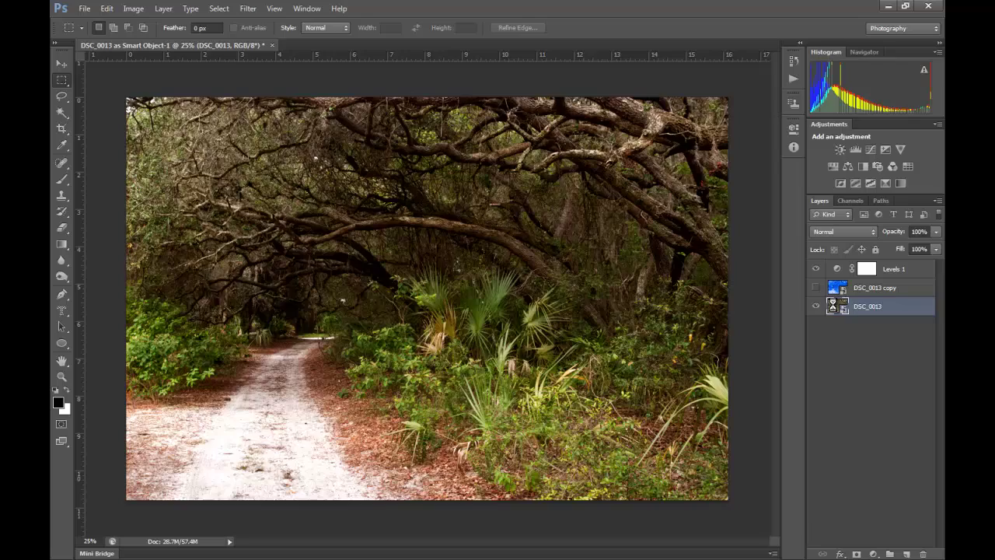
double_click(833, 306)
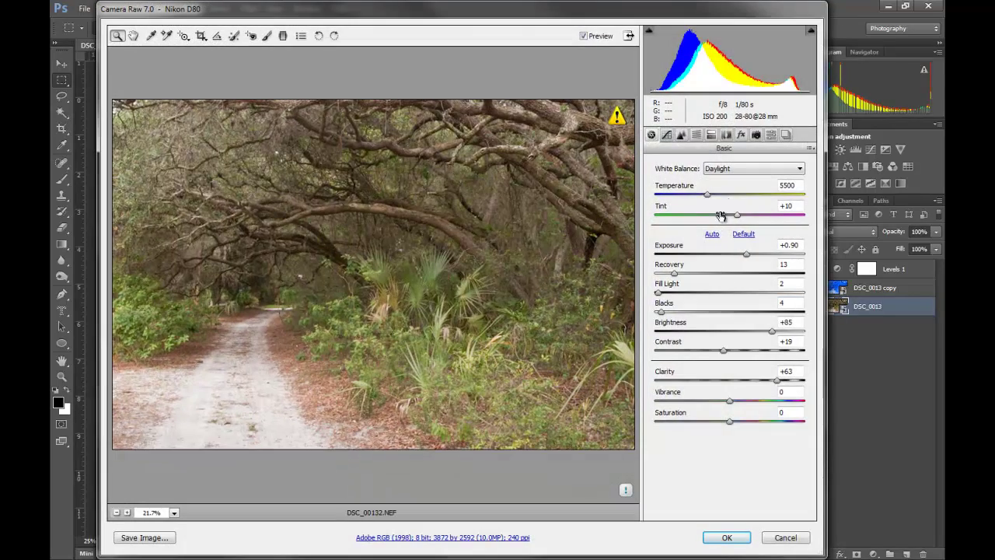
drag(707, 195, 807, 194)
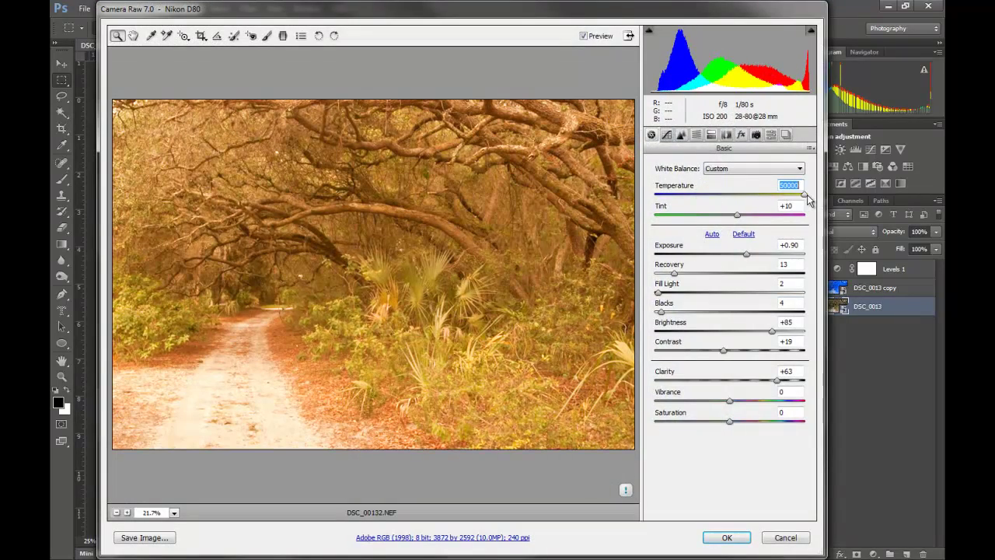
drag(738, 215, 810, 217)
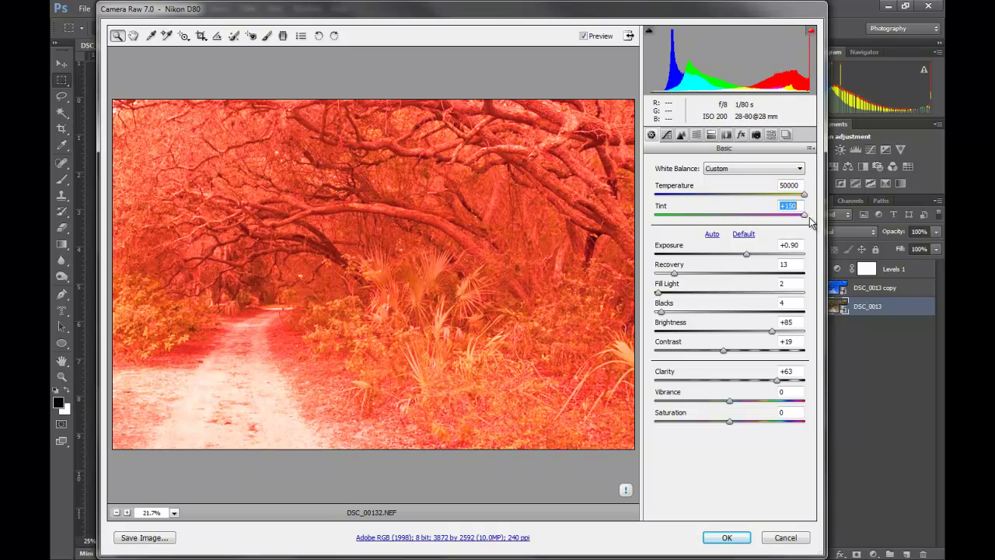
click(730, 537)
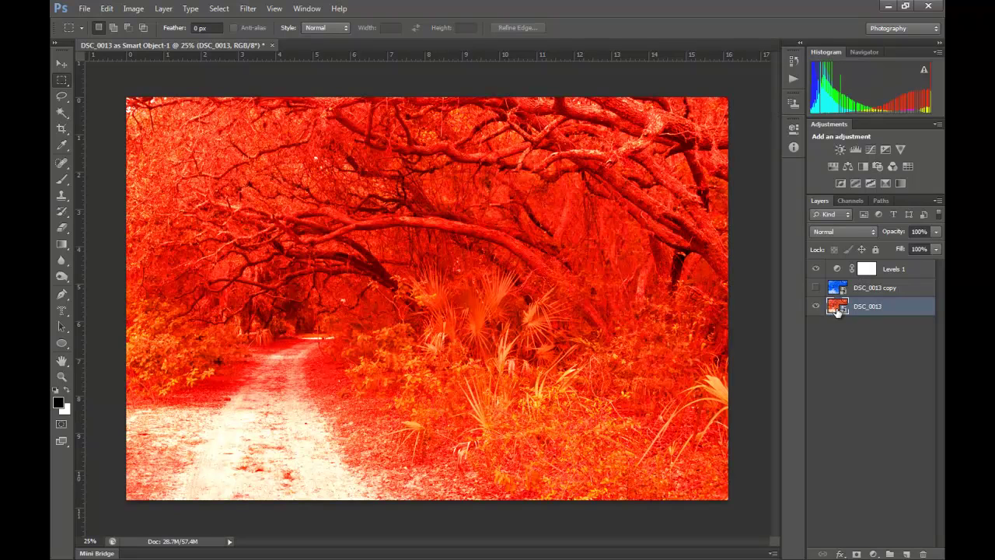
- Compare the blue copy against the red original, leaving the copy visible
click(815, 288)
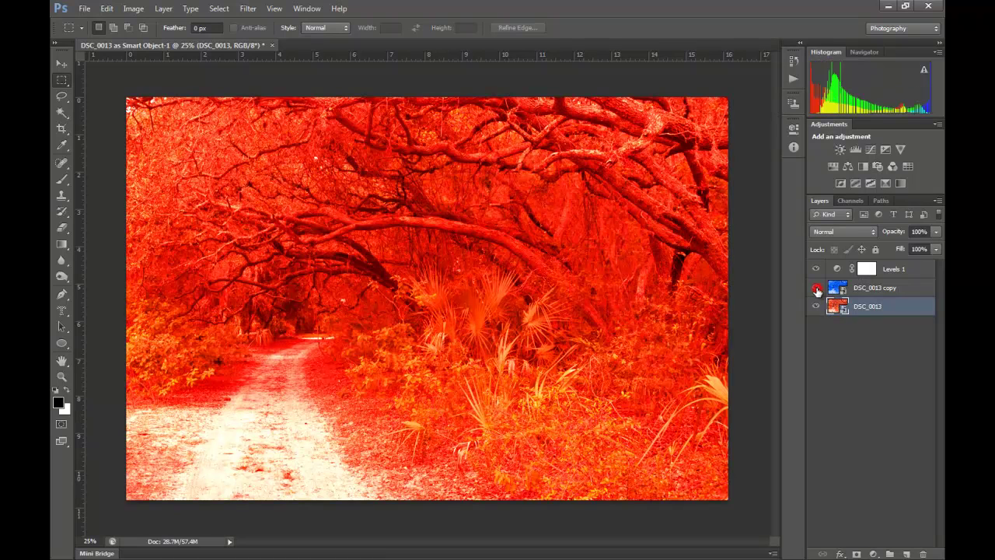
click(816, 288)
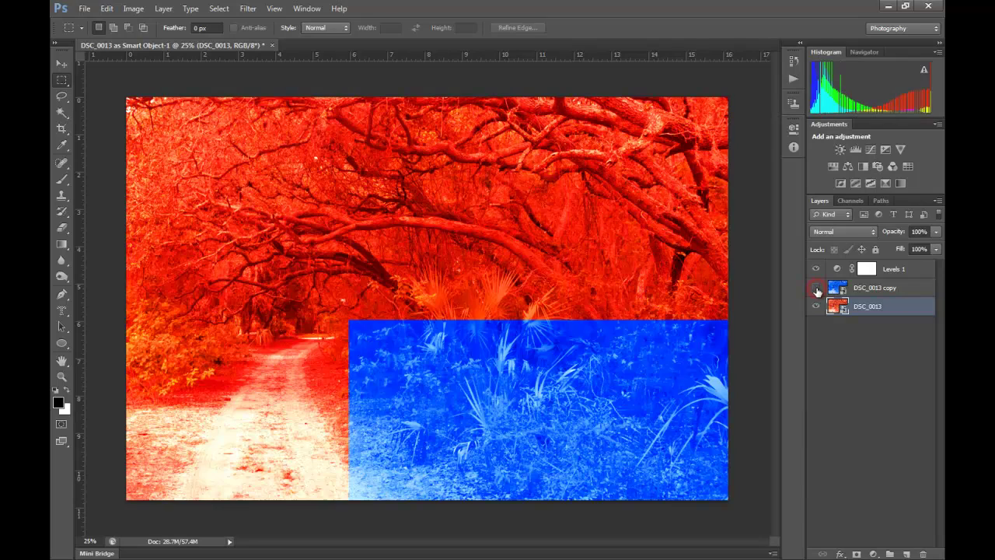
click(815, 289)
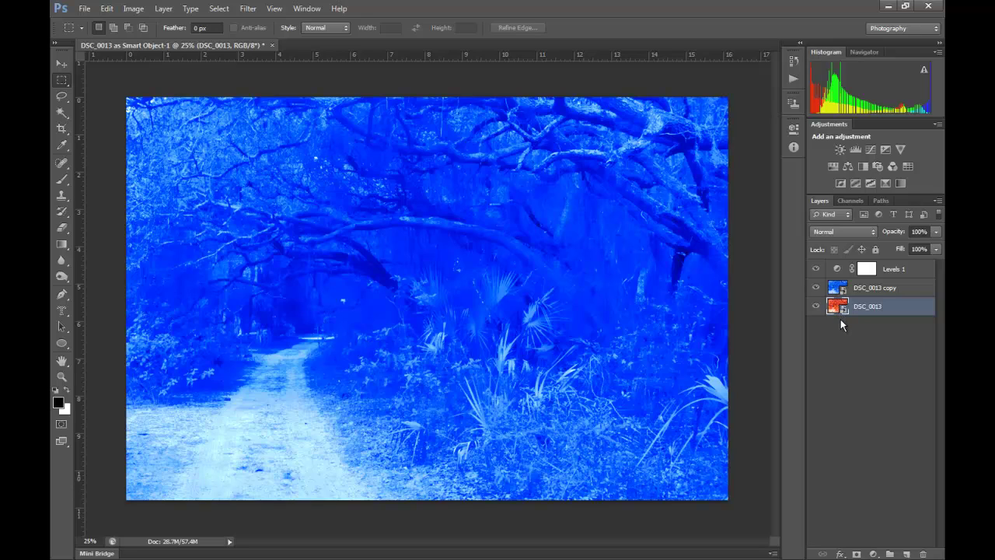
- Undo the original layer's red Camera Raw edit and check it beneath the blue copy
key(alt+bracketright)
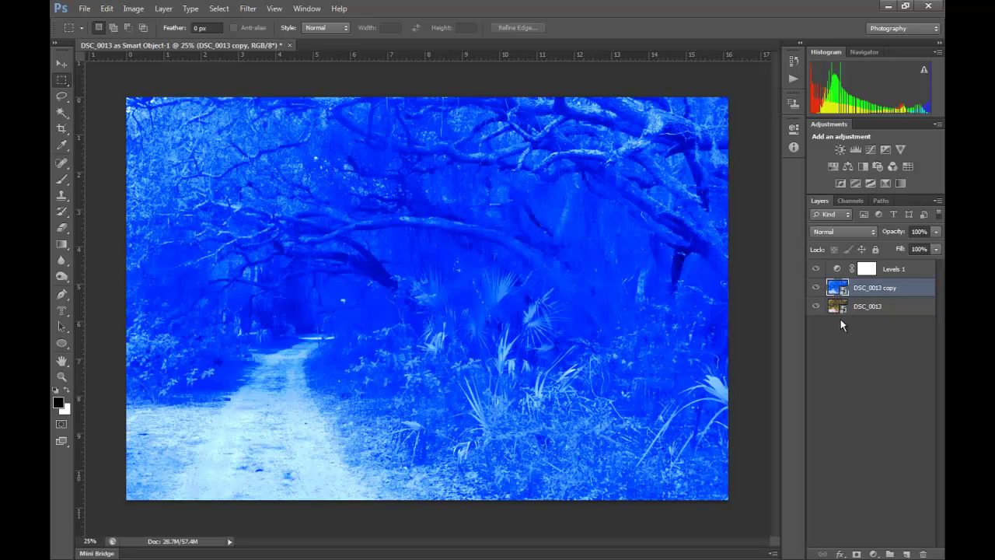
click(817, 288)
click(817, 287)
- Blend the DSC_0013 copy in Overlay mode at 34% opacity
click(841, 231)
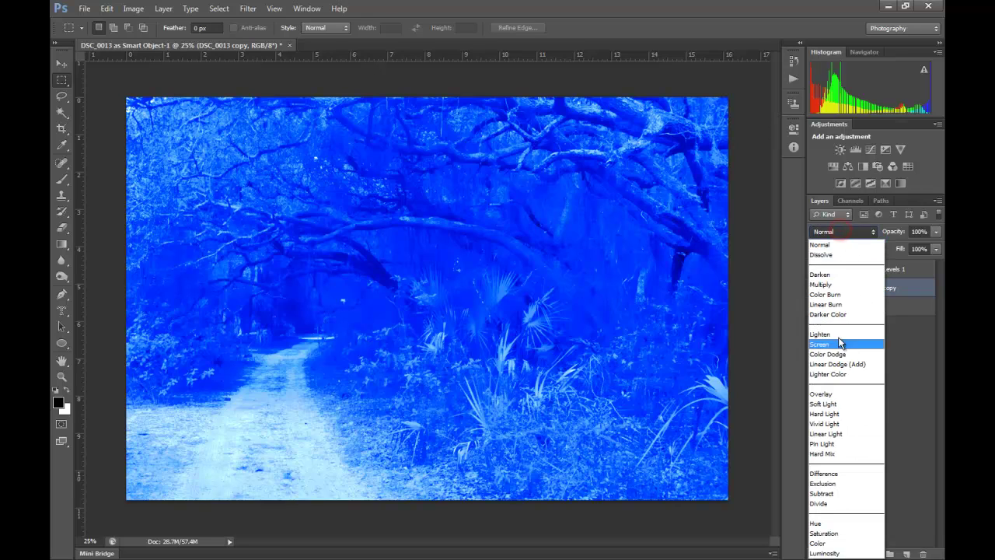
click(826, 395)
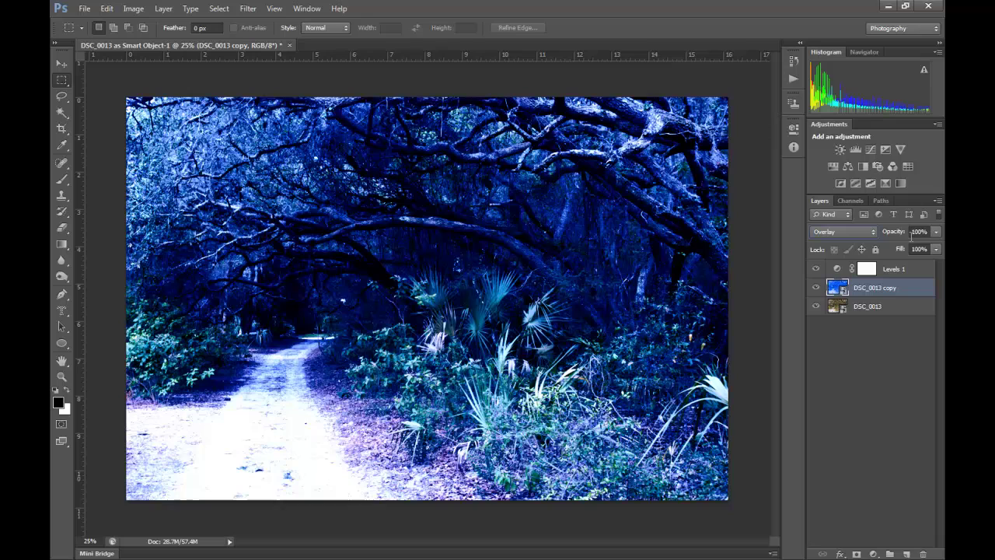
click(936, 232)
drag(935, 235, 894, 246)
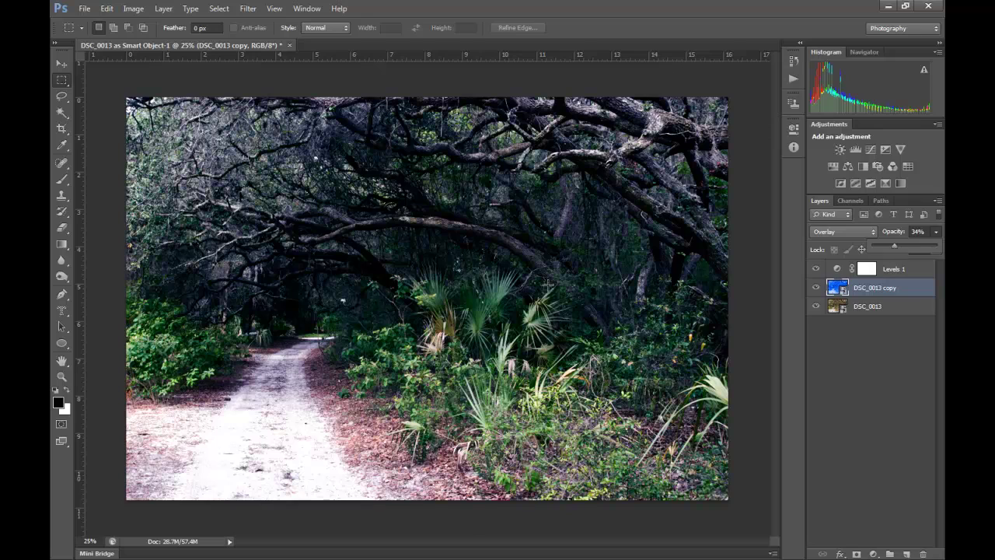